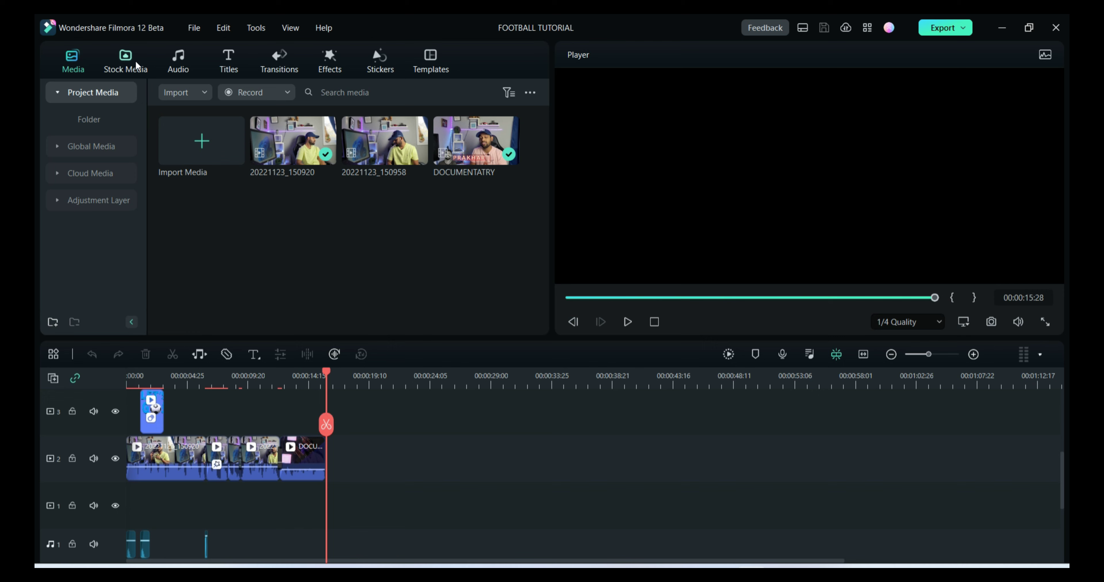
Step: Search the stock video library for 'football'
left_click(137, 65)
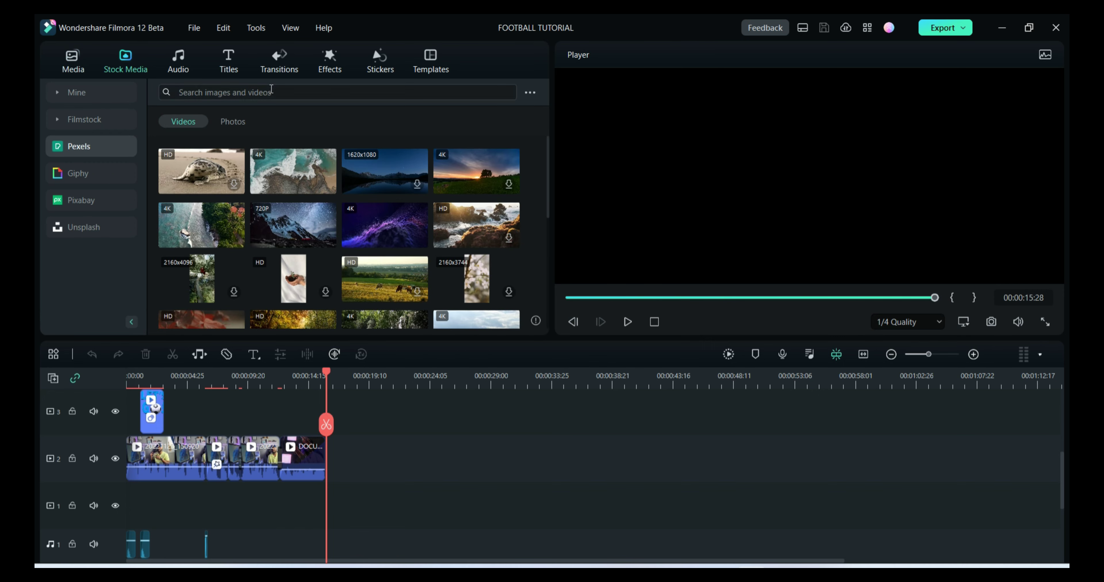
left_click(272, 92)
type("foo")
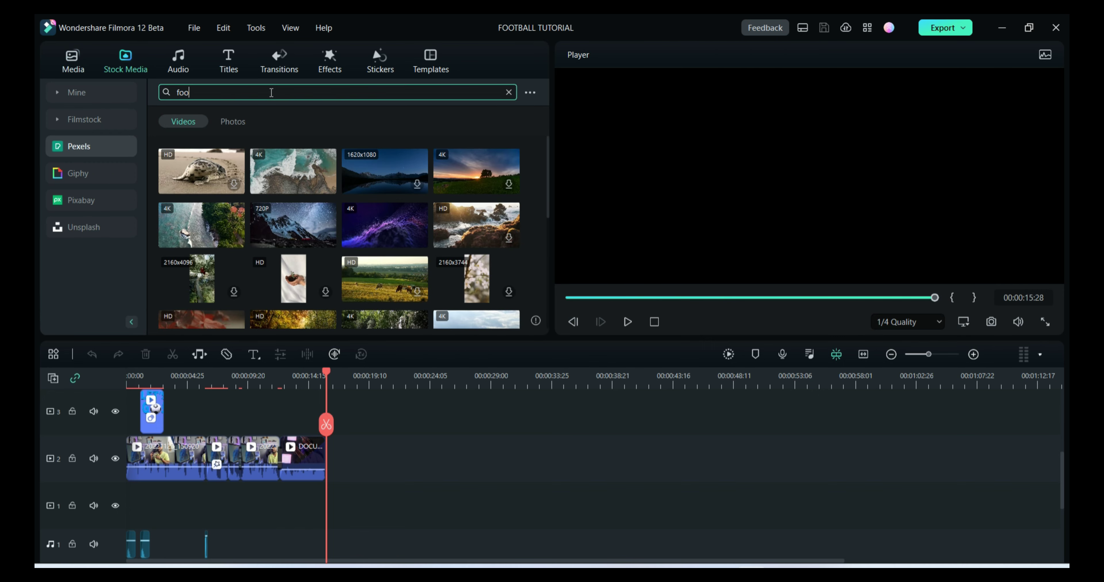
type("tball")
key("Return")
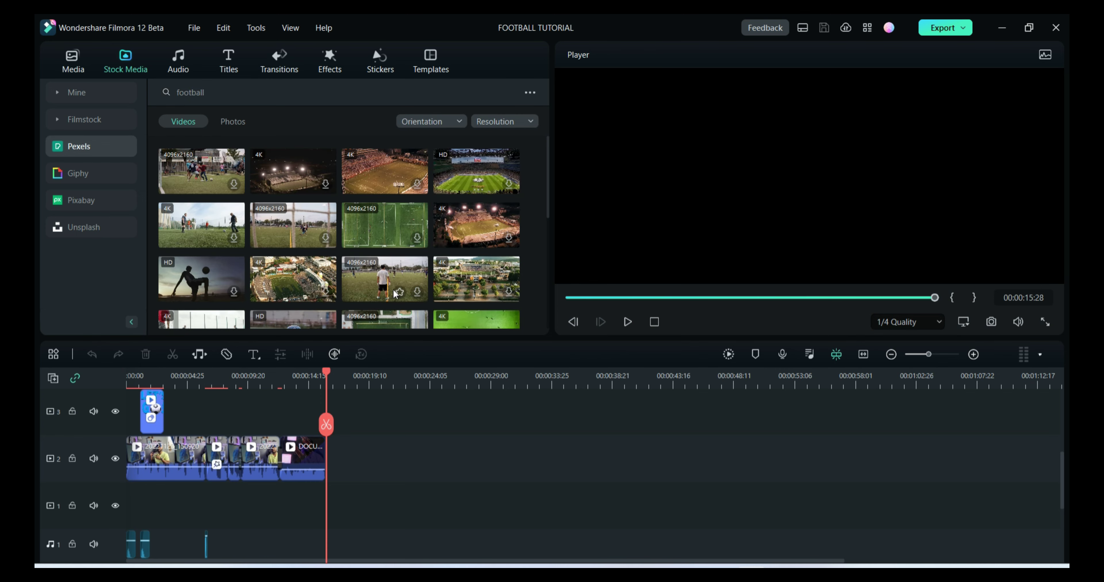
Step: Place the HD stadium clip after the existing clips and match the project to 1920x1080 25fps
scroll(396, 282, "down", 3)
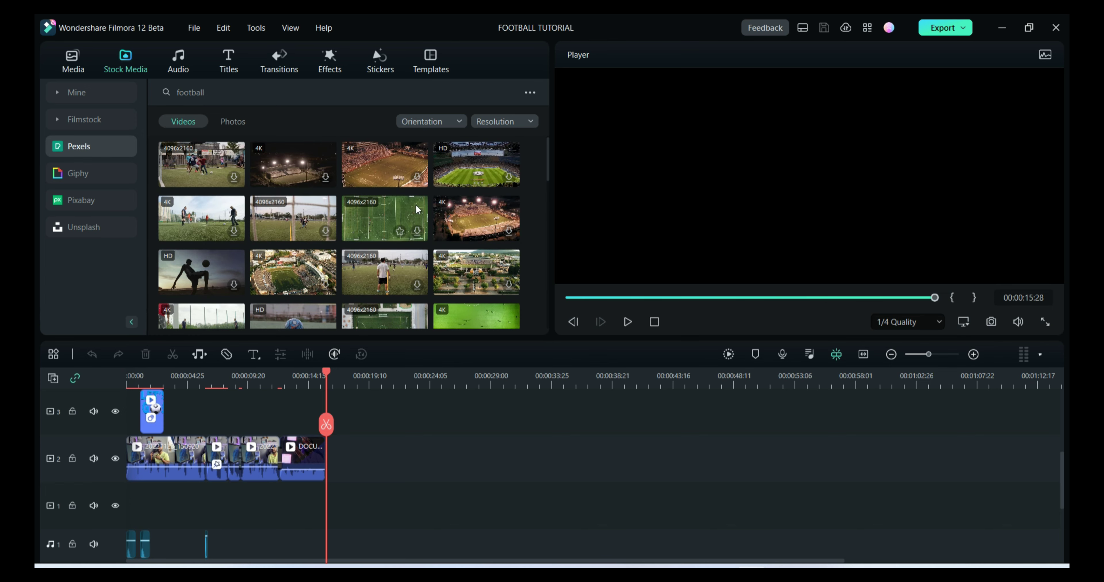
left_click(469, 187)
left_click_drag(470, 187, 349, 479)
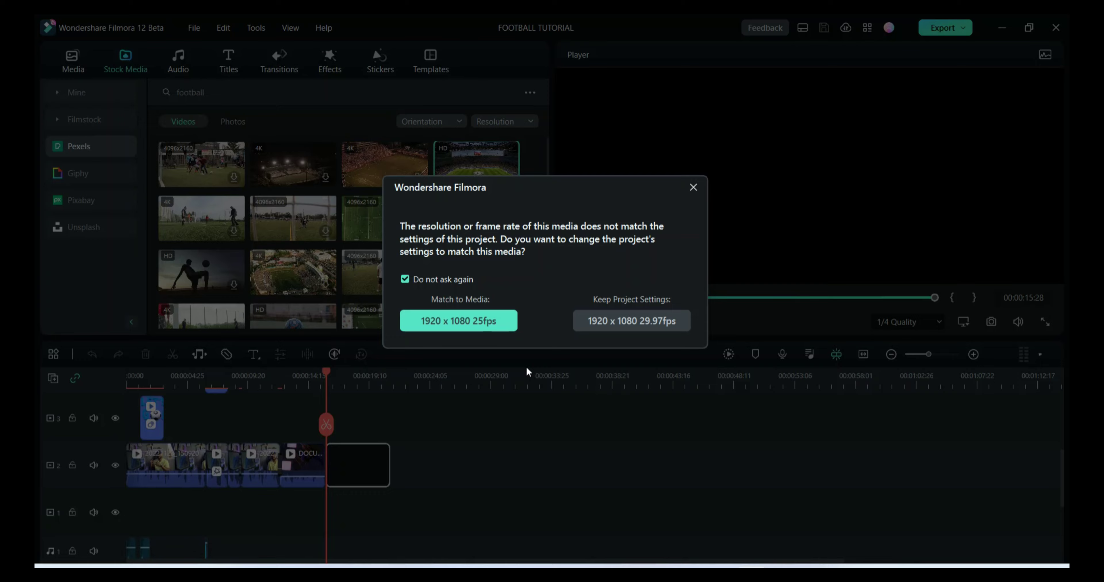
left_click(477, 327)
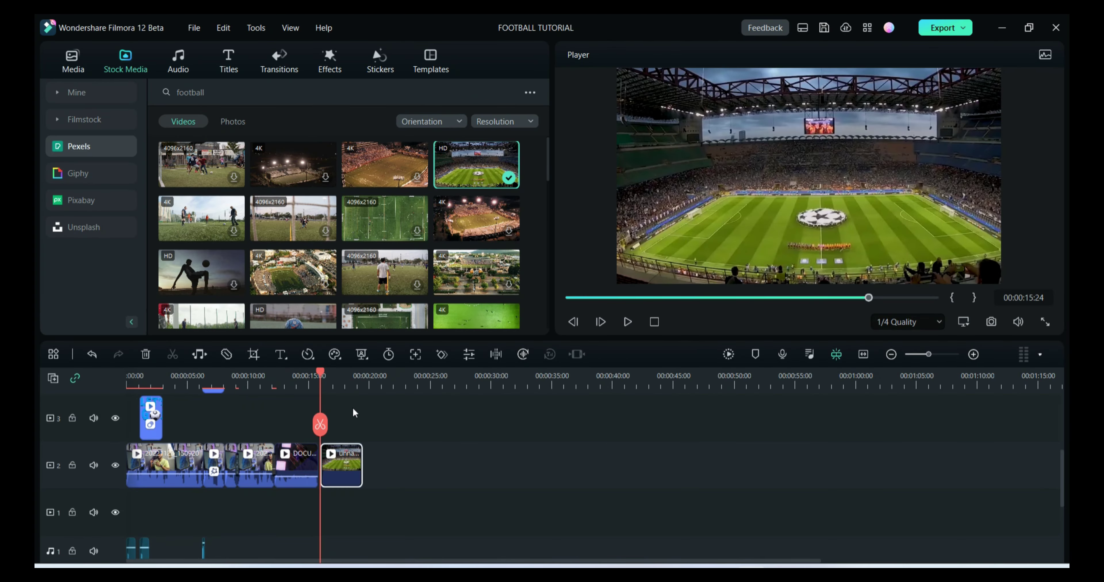
Step: Search the title templates for 'football'
left_click(229, 60)
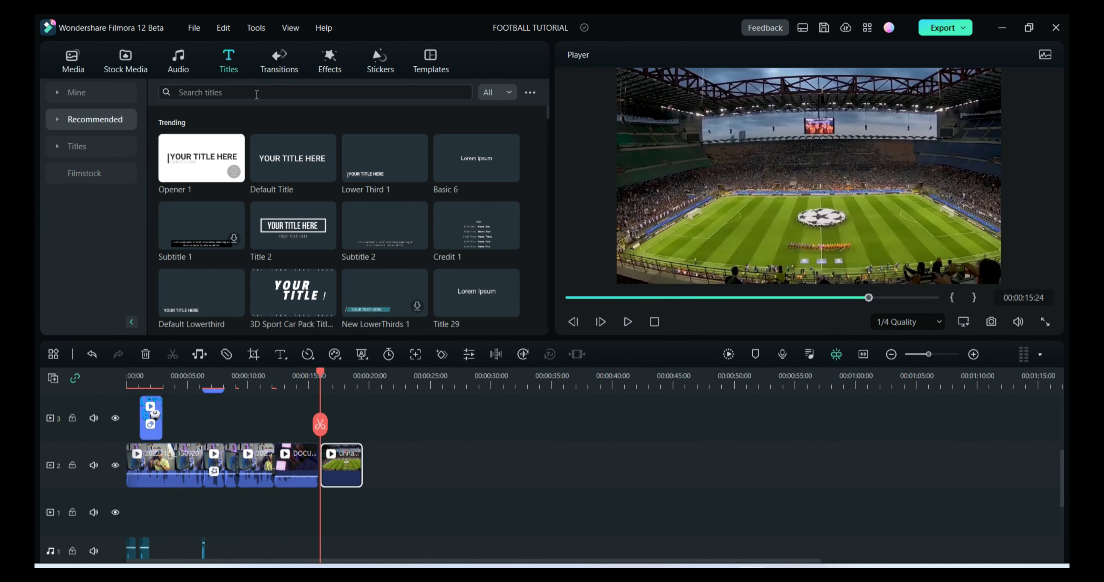
left_click(257, 94)
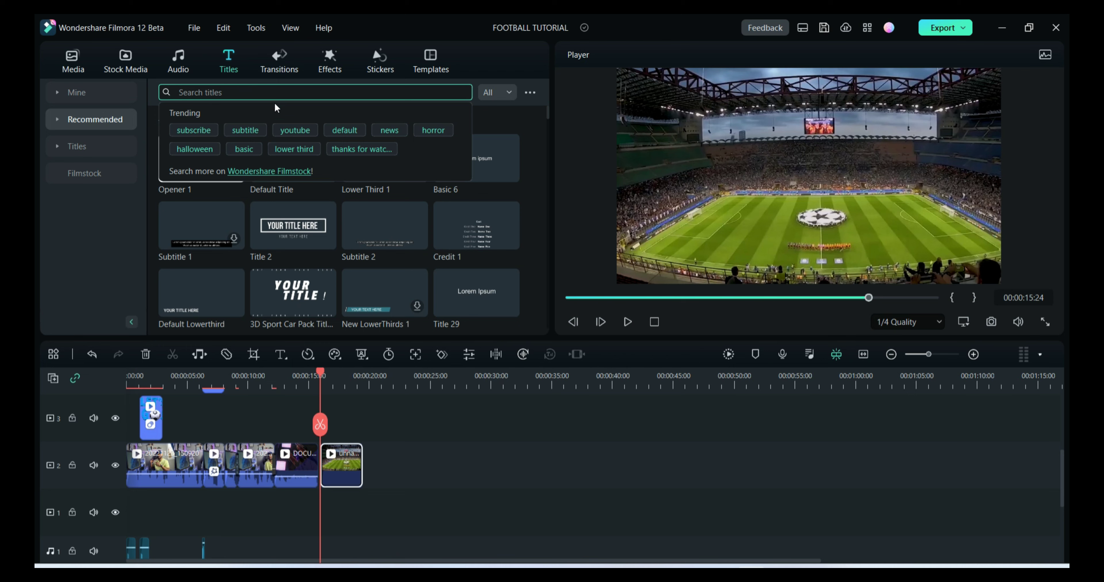
type("football")
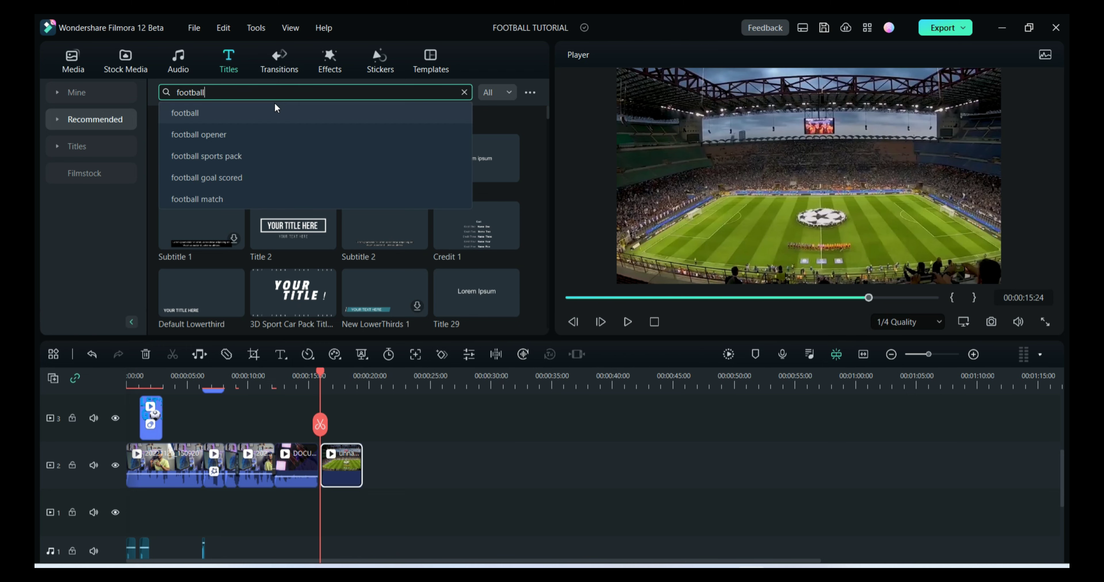
left_click(276, 110)
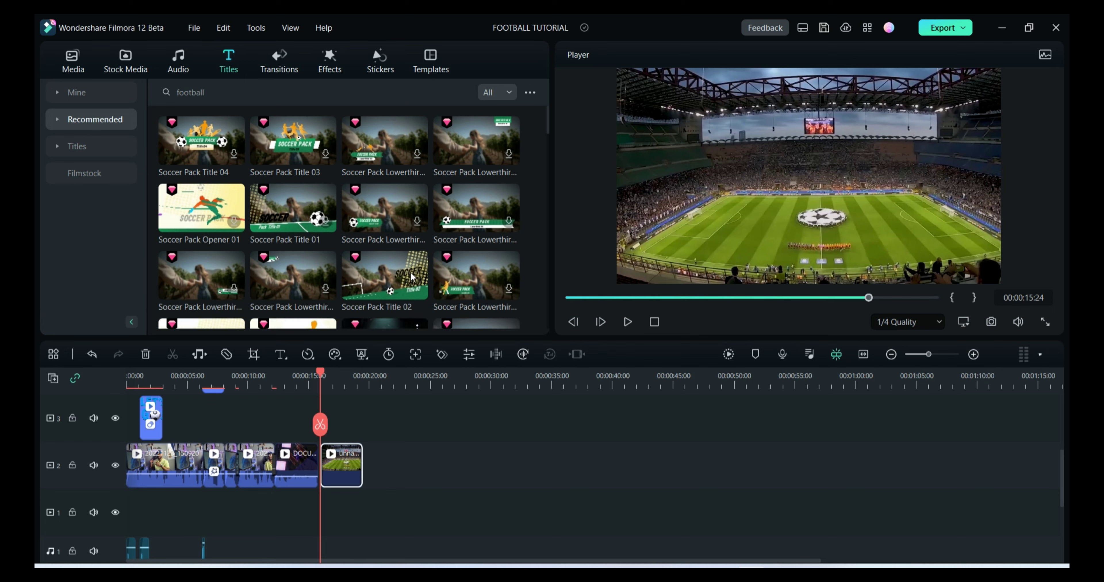
Step: Place Soccer Pack Title 02 over the stadium clip, preview it, and open its text for editing
left_click_drag(389, 283, 327, 417)
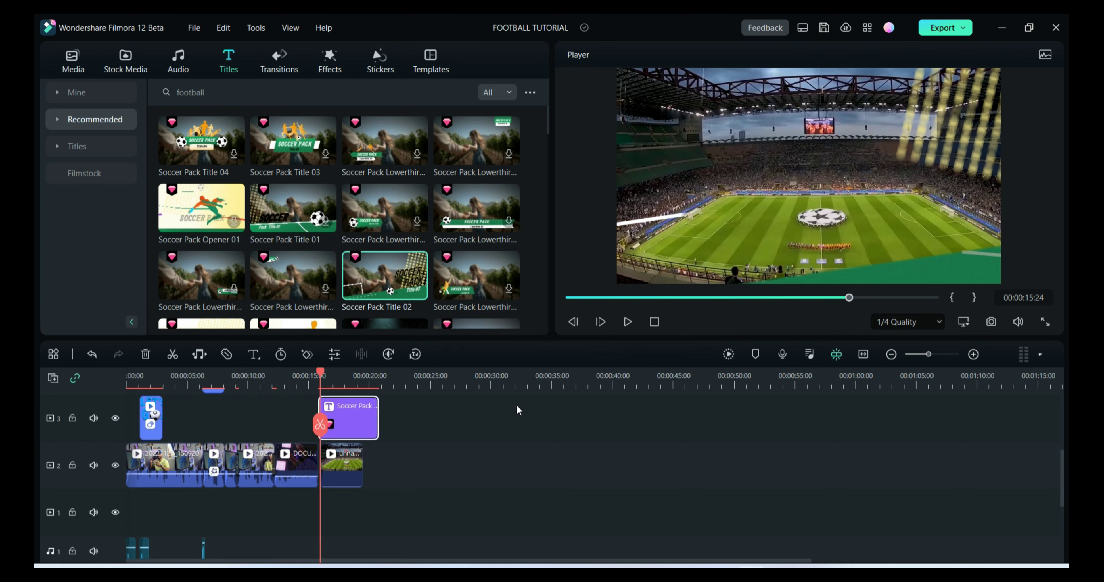
key("space")
key("space")
double_click(853, 172)
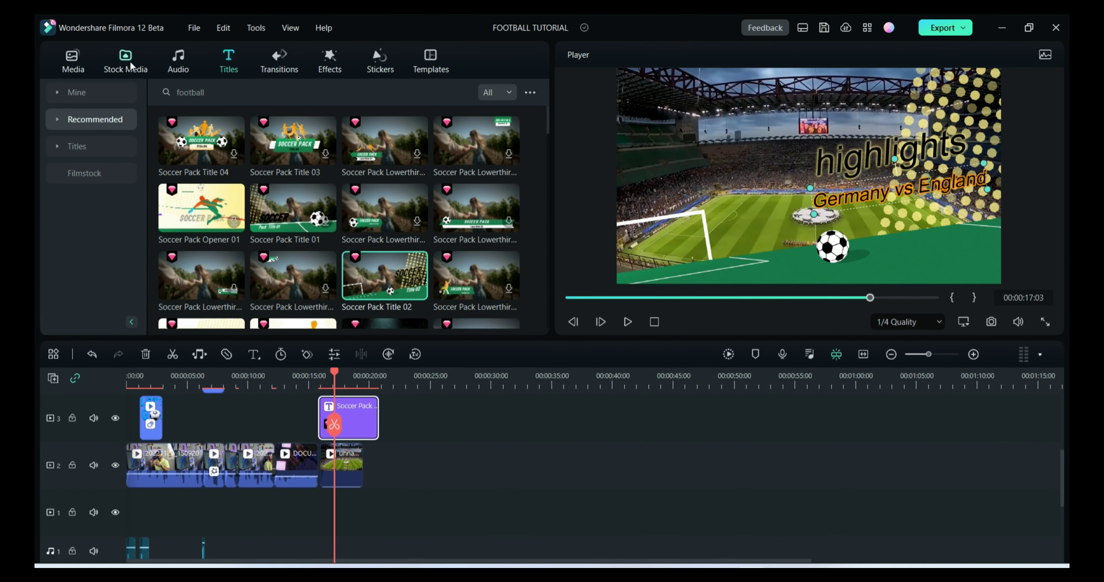
Step: Search Giphy stickers in Stock Media for 'germany'
left_click(125, 61)
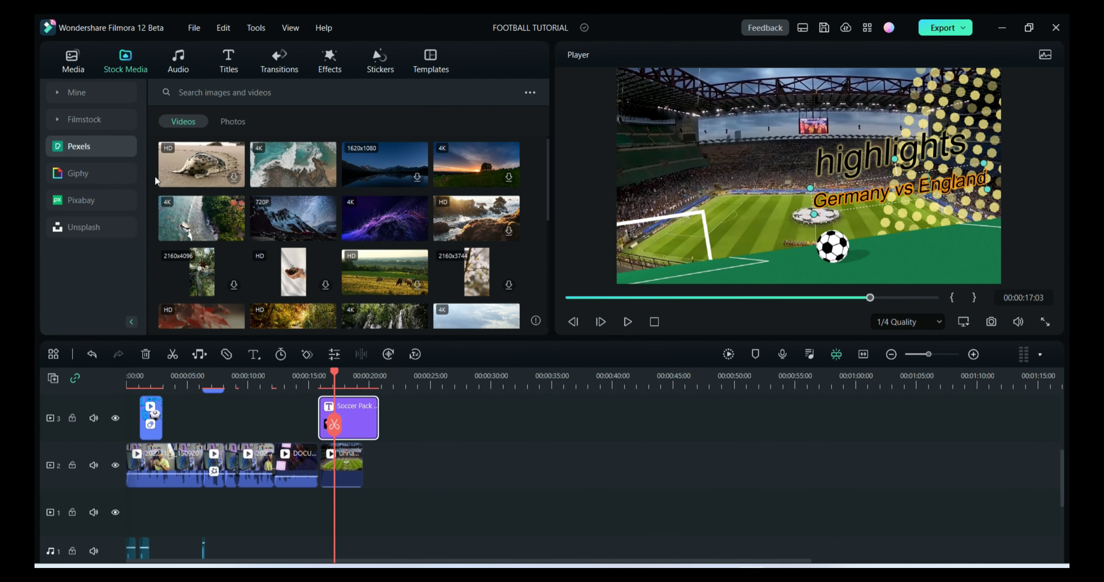
left_click(105, 177)
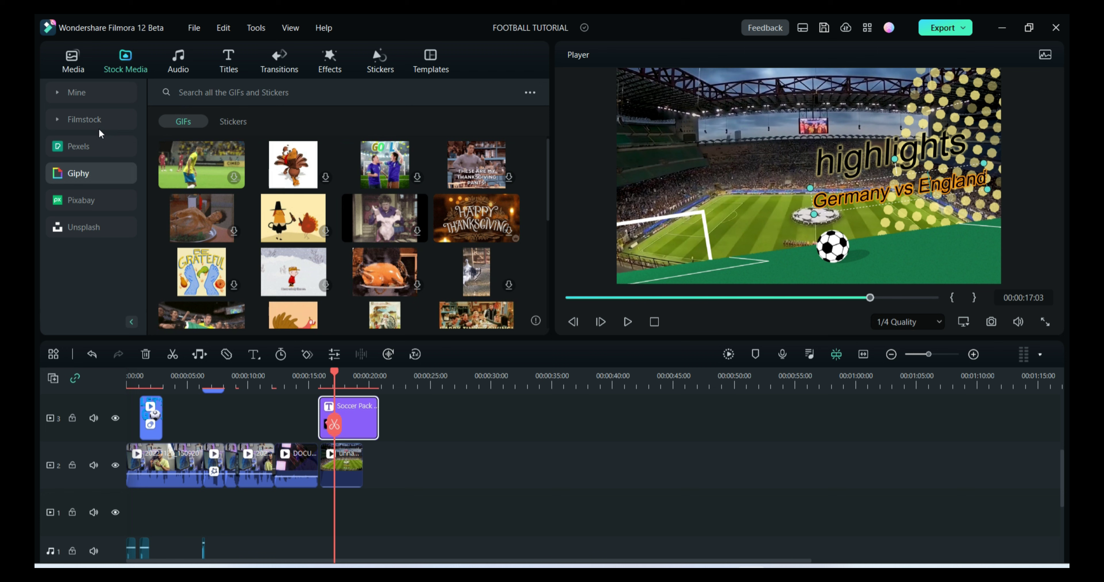
left_click(251, 128)
left_click(253, 94)
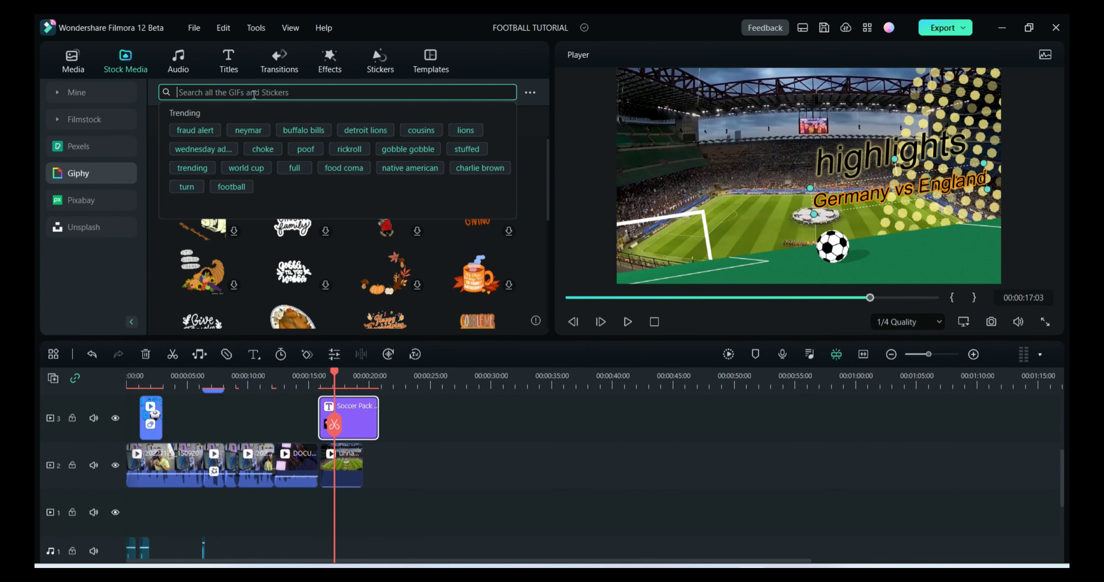
type("germa")
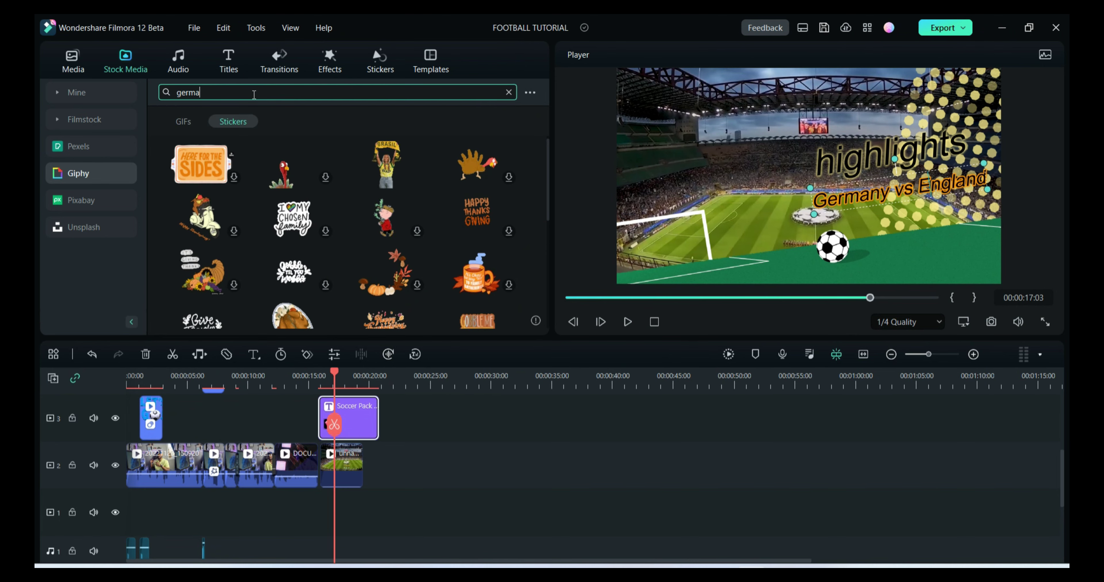
type("ny")
key("Return")
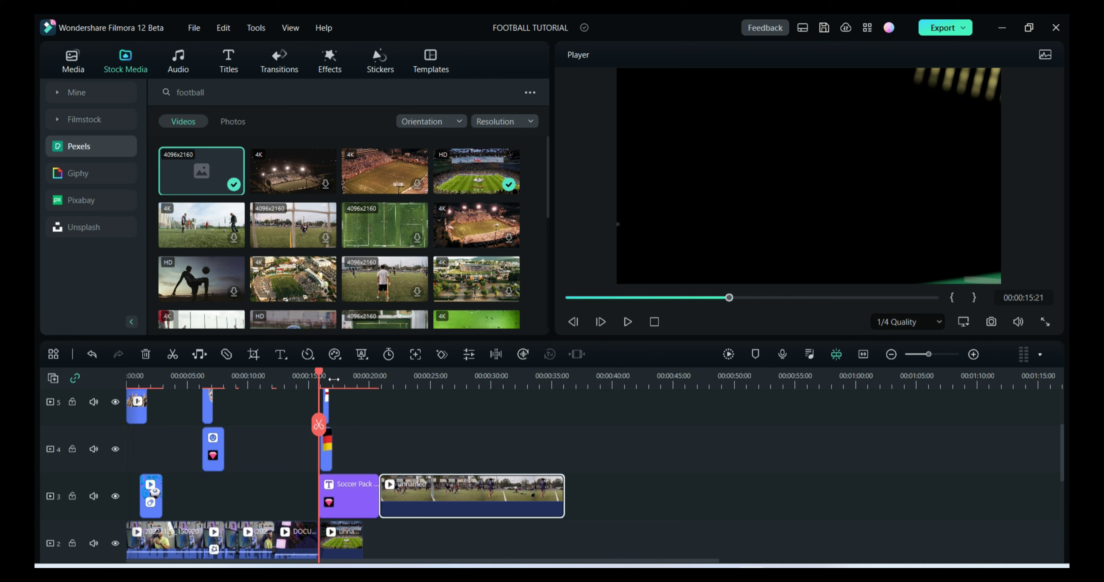
Step: Check the flag stickers at 00:00:20:13, then return to 00:00:16:06 to see both flags
left_click_drag(323, 380, 377, 413)
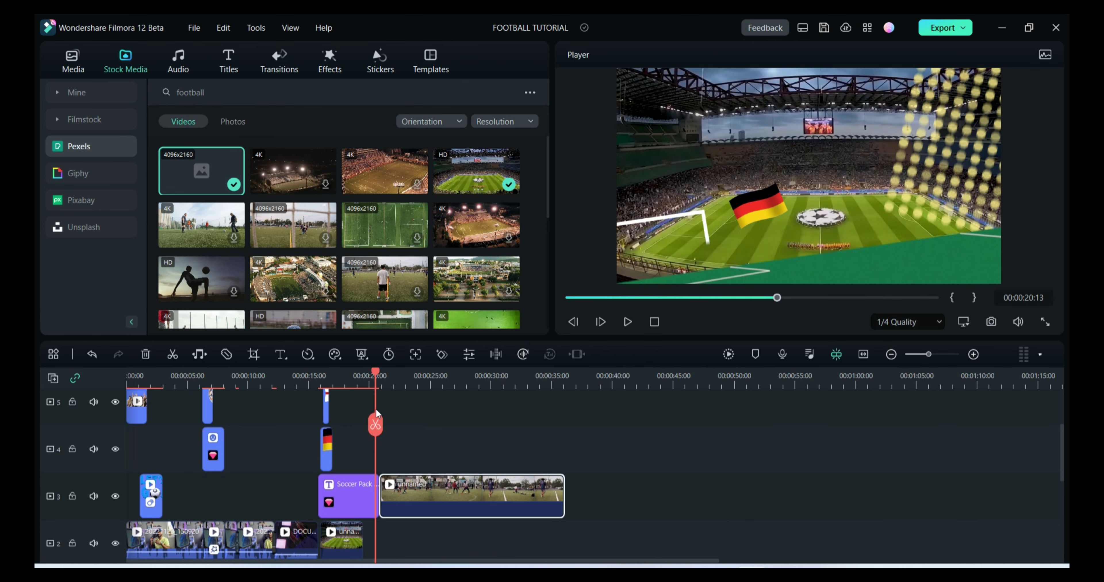
left_click(324, 381)
left_click(178, 61)
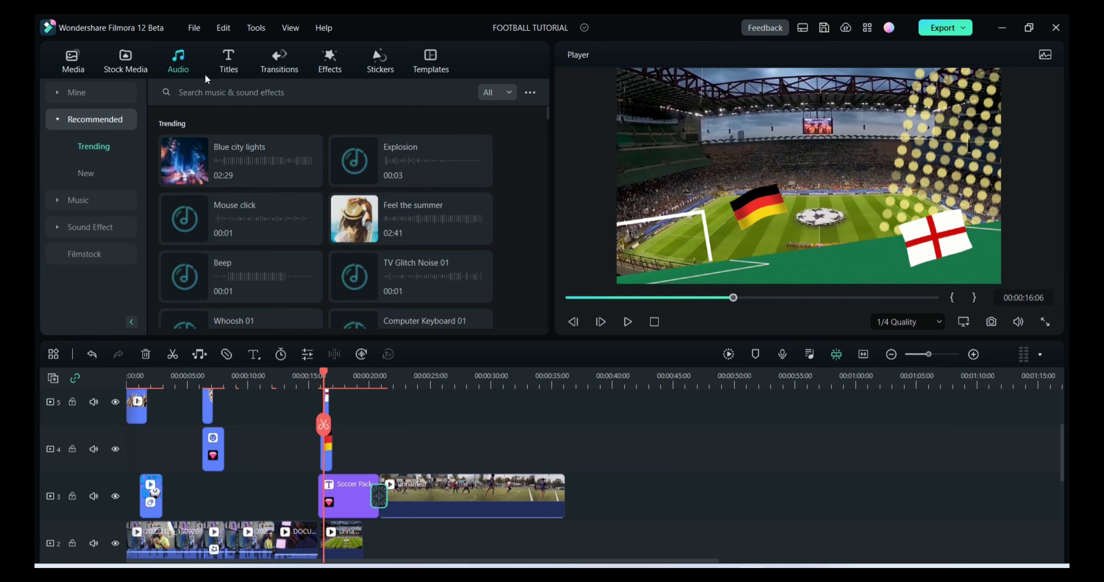
Step: Search the sound effects for 'crowd' and stop the audio preview at 00:00:29:17
left_click(210, 96)
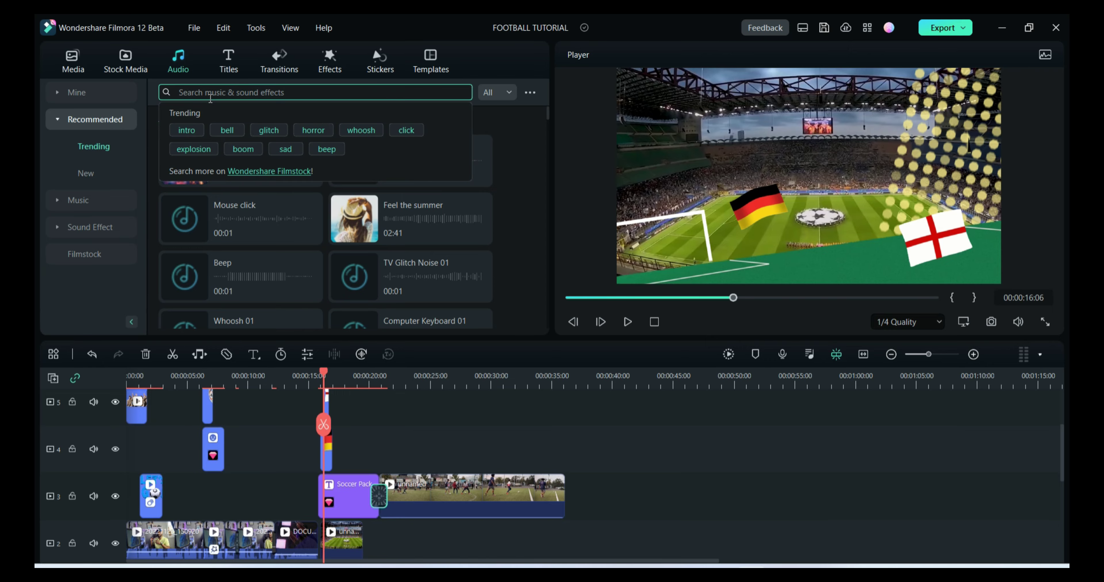
type("crowd")
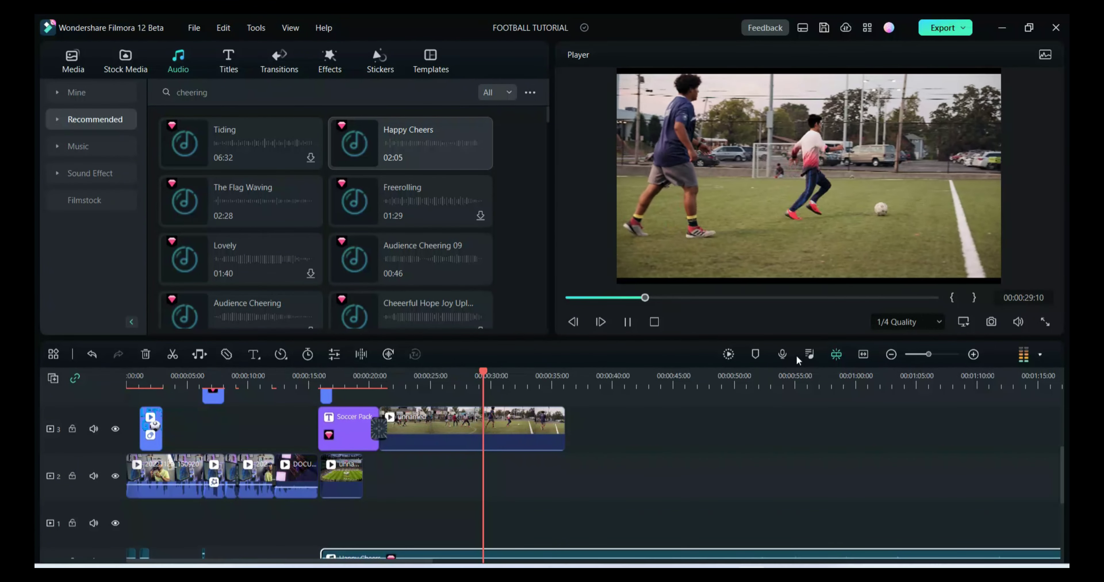
key("space")
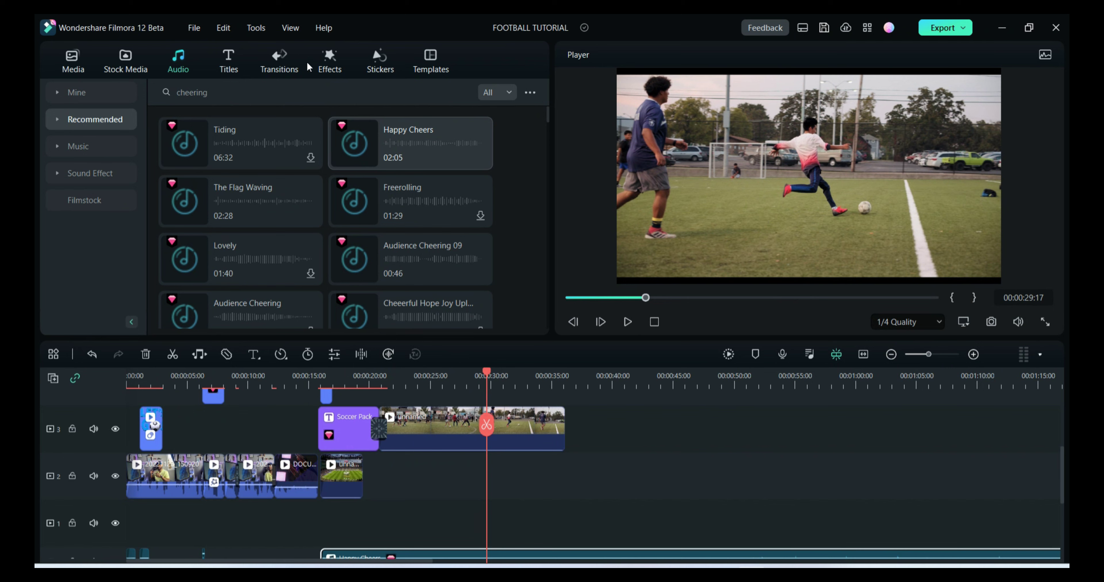
Step: Search the sticker library for 'football'
left_click(330, 61)
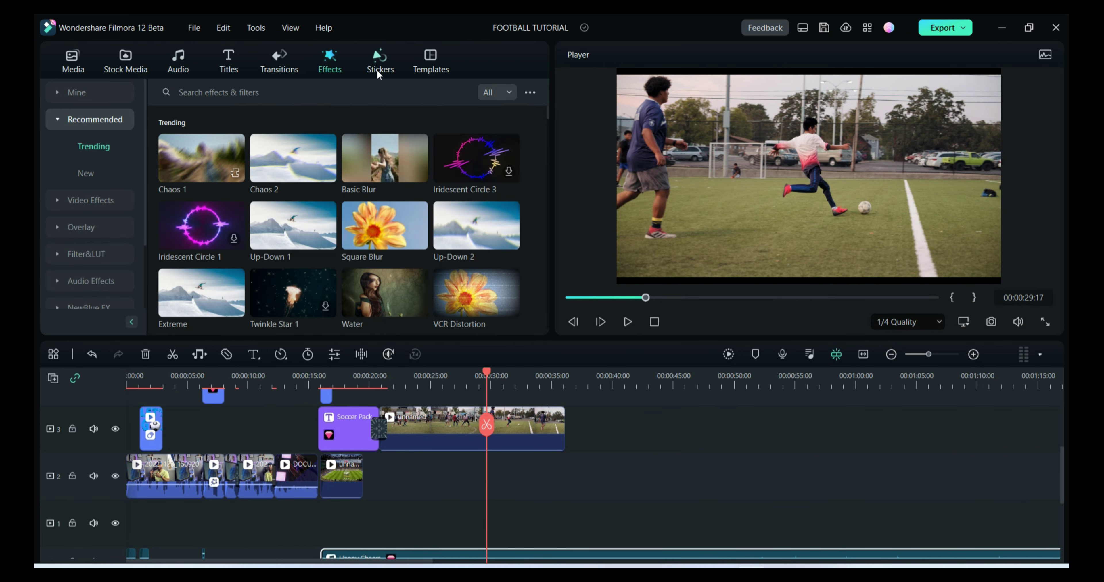
left_click(379, 62)
left_click(350, 93)
type("football")
key("Return")
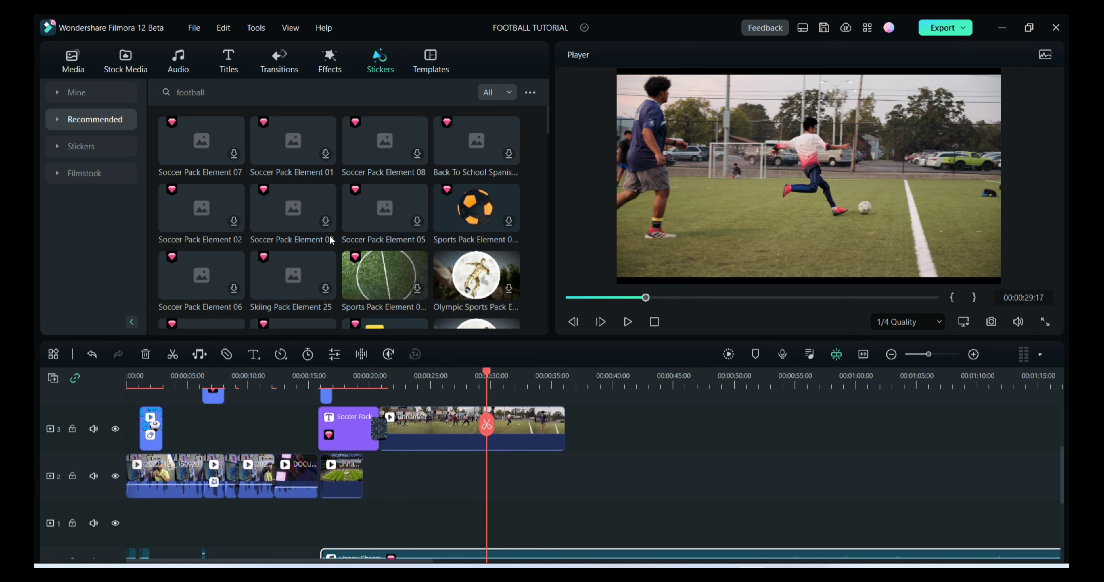
scroll(419, 255, "down", 1)
scroll(478, 215, "up", 1)
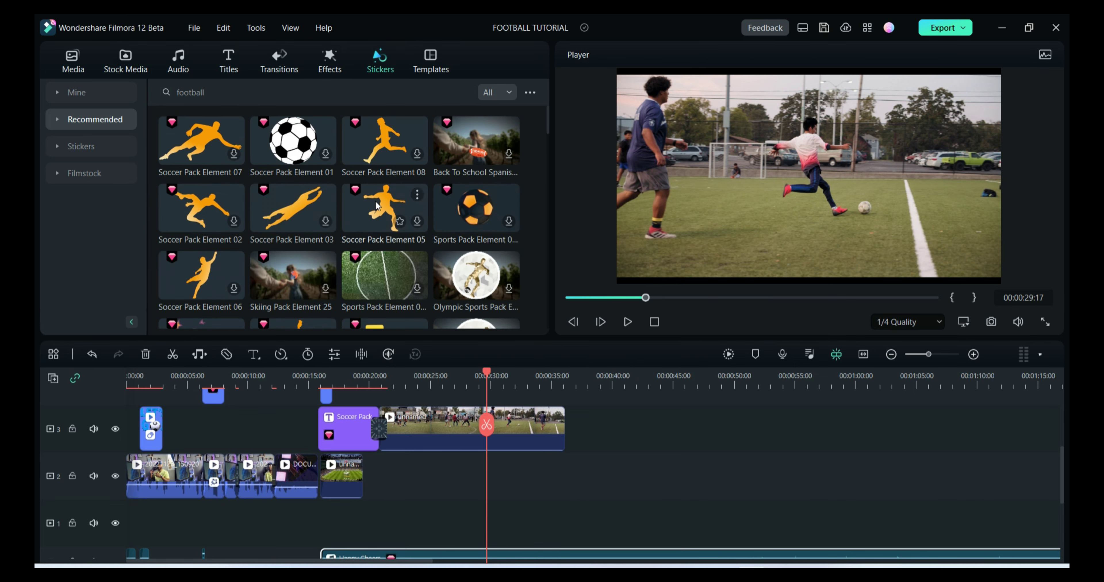
Step: Add the Soccer Pack Element 01 ball at the playhead, shrink it, and move it to the frame's right half
left_click_drag(299, 147, 519, 441)
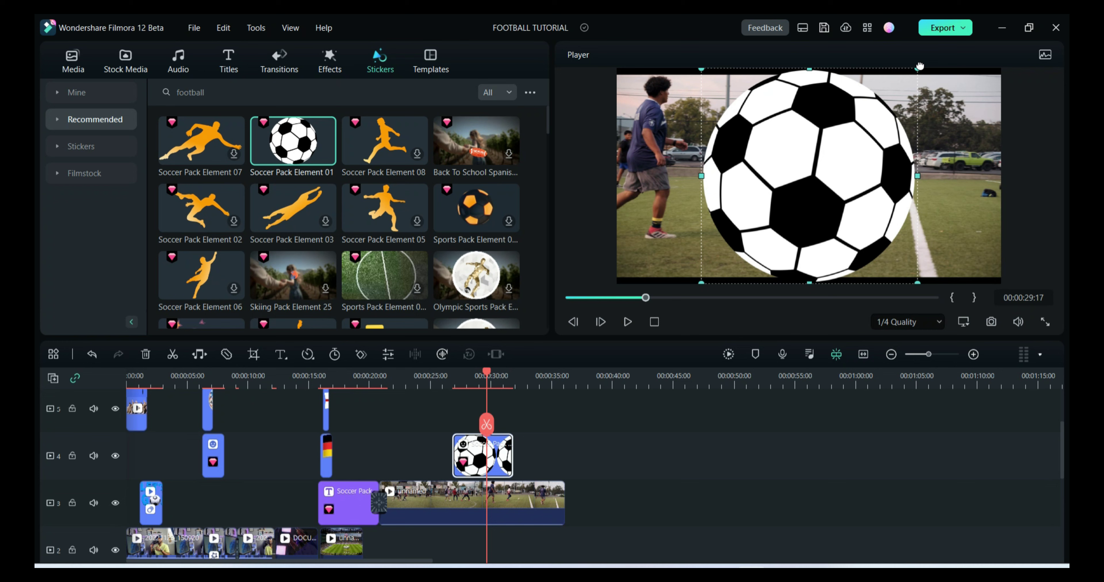
left_click_drag(918, 69, 784, 202)
left_click_drag(740, 244, 820, 169)
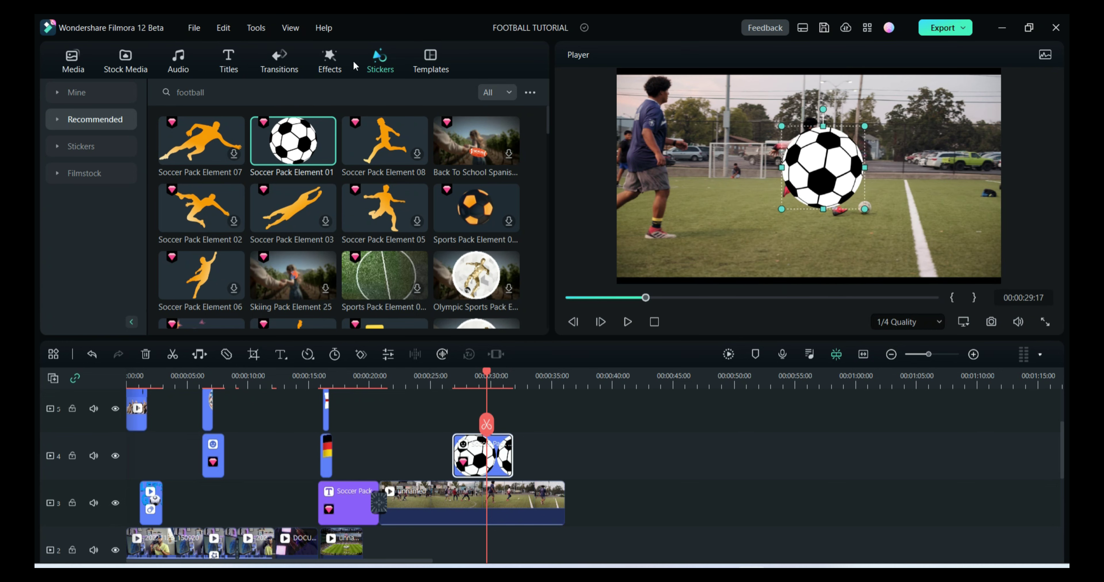
Step: Replace the 'football' sticker search and preview the shattered-glass sticker under the ball
left_click(341, 94)
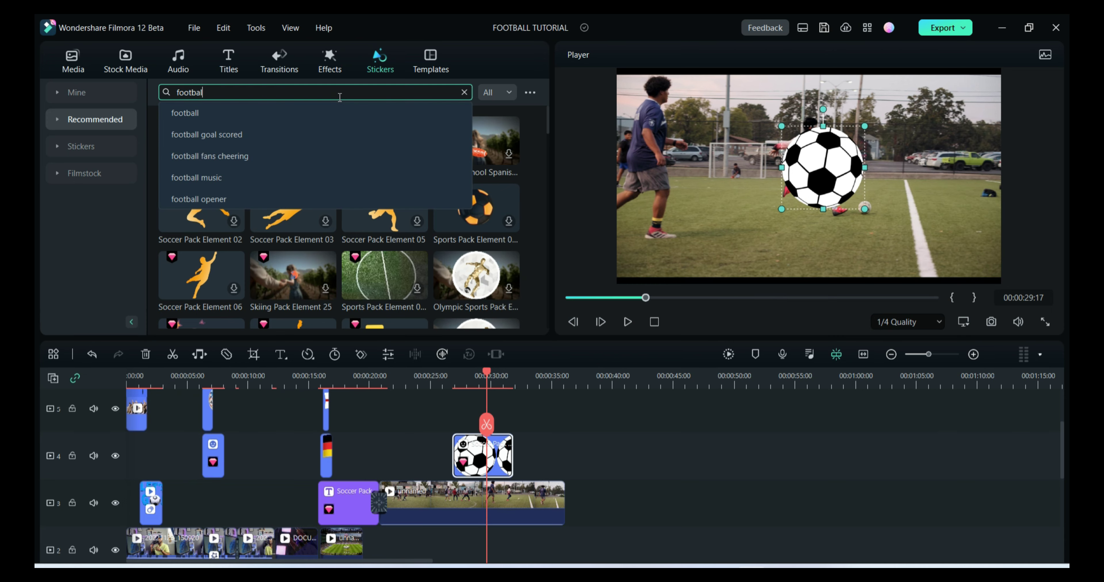
key("BackSpace")
key("BackSpace")
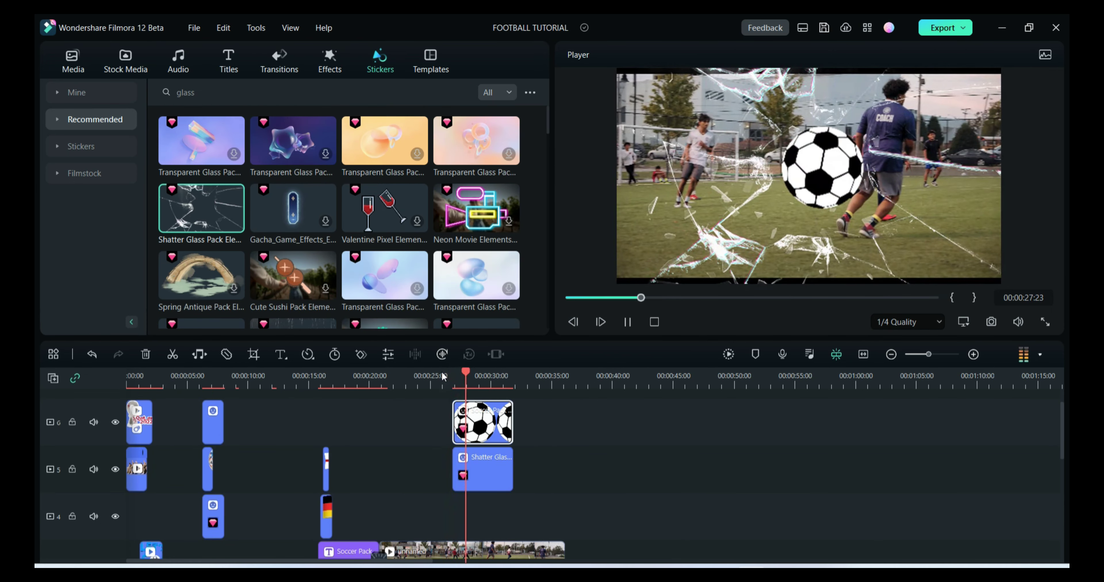
key("space")
scroll(560, 455, "down", 2)
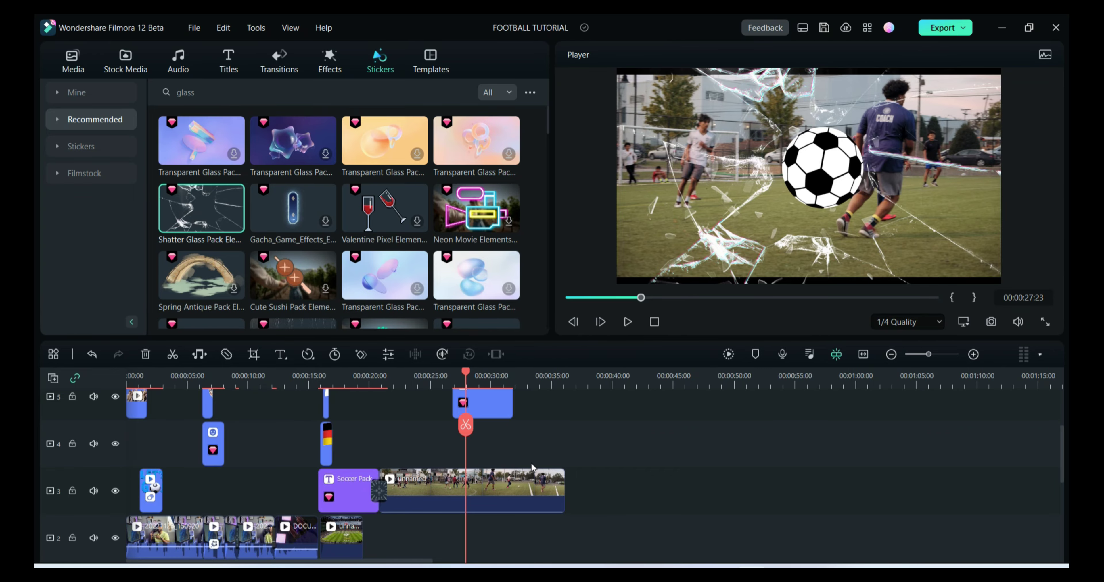